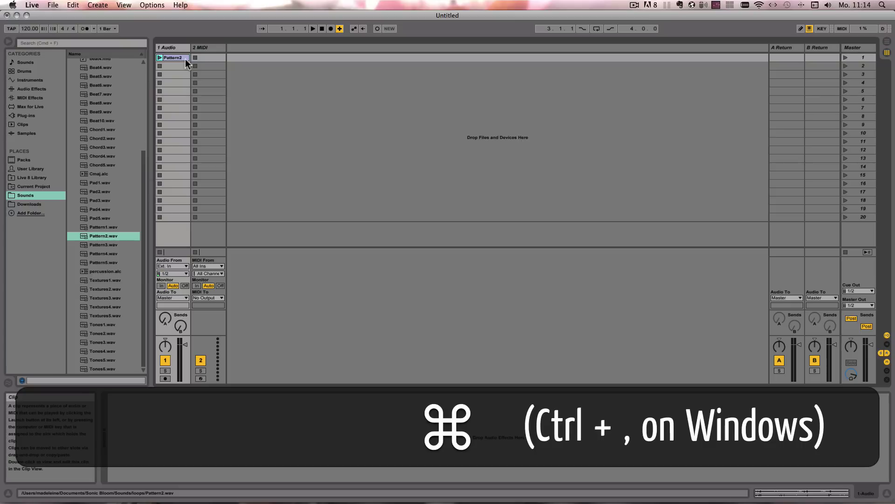
- Turn Remote on for the LPK25 MIDI input in the MIDI/Sync preferences, then close Preferences
key(super+comma)
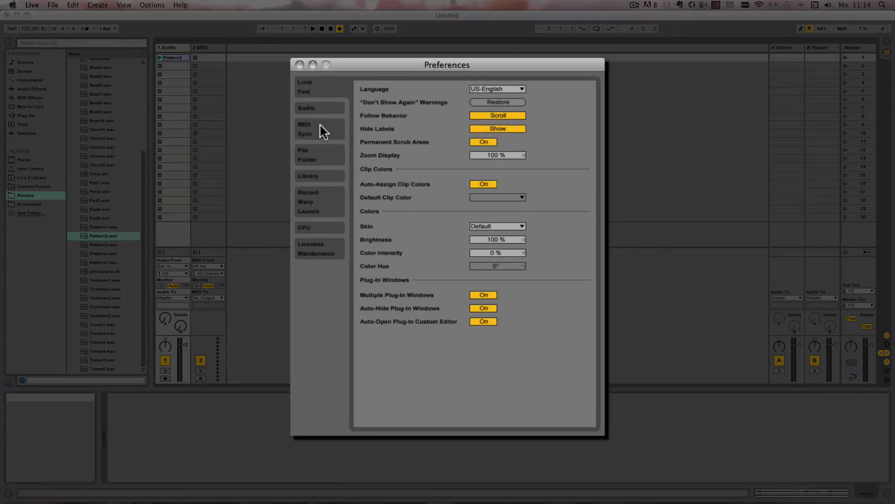
click(320, 124)
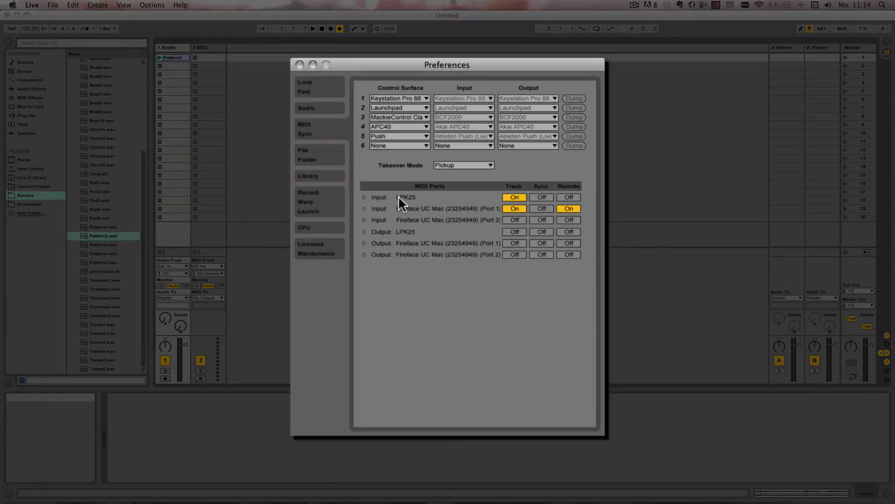
click(567, 196)
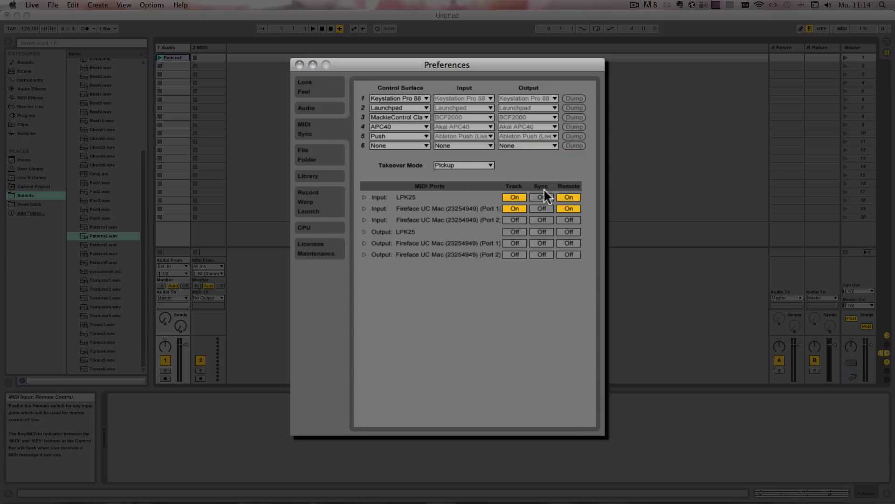
click(299, 64)
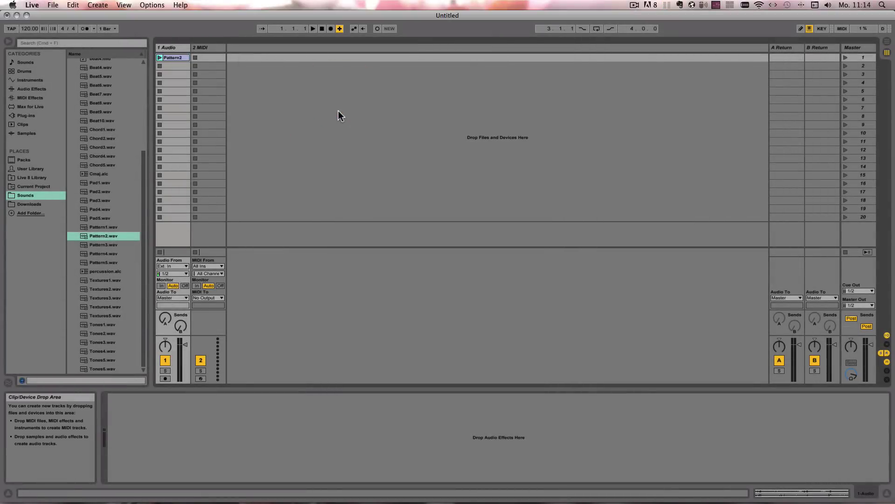
- MIDI-map the Pattern2 clip slot to controller notes C2:C3:C4, then exit map mode
key(super+m)
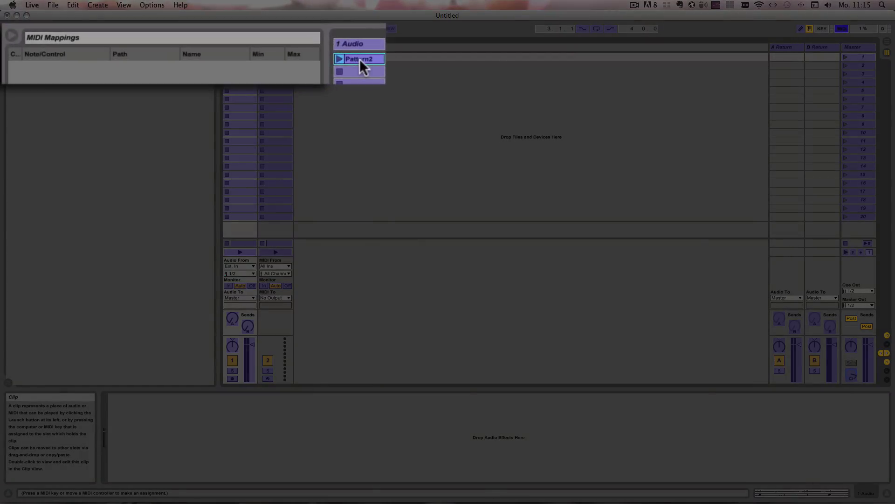
key(a)
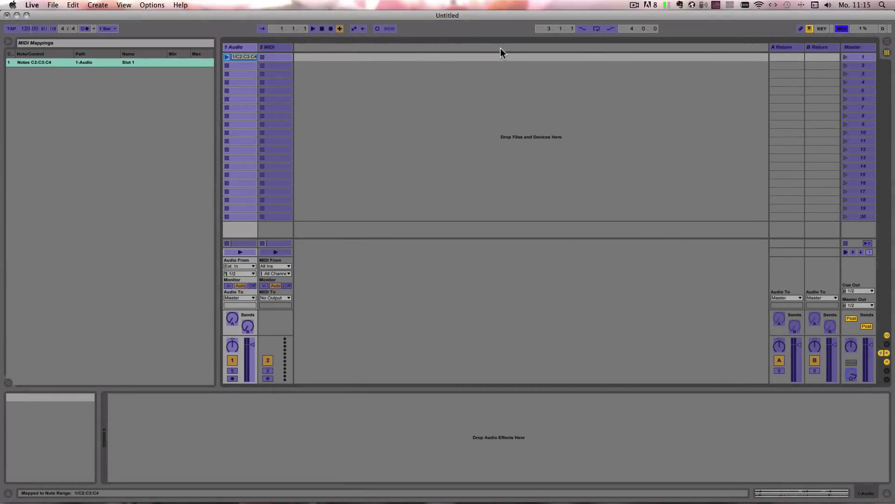
key(super+m)
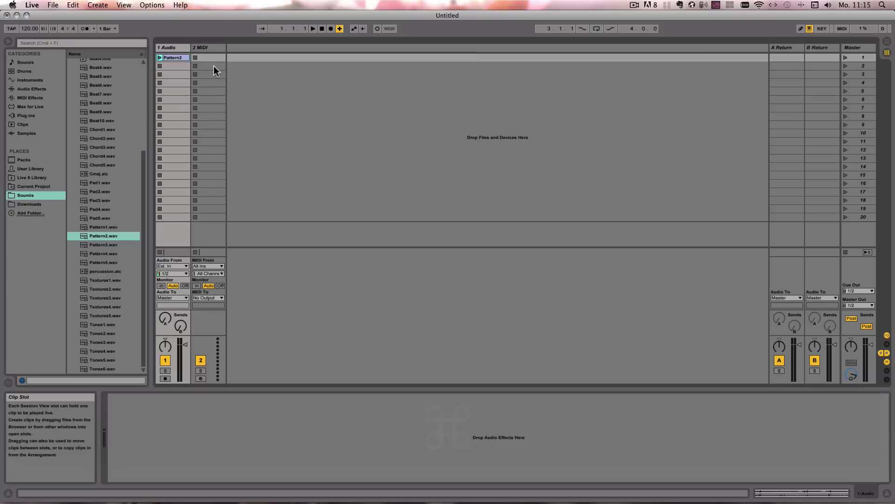
- Launch and stop the Pattern2 clip twice, then open it in Clip View
click(159, 57)
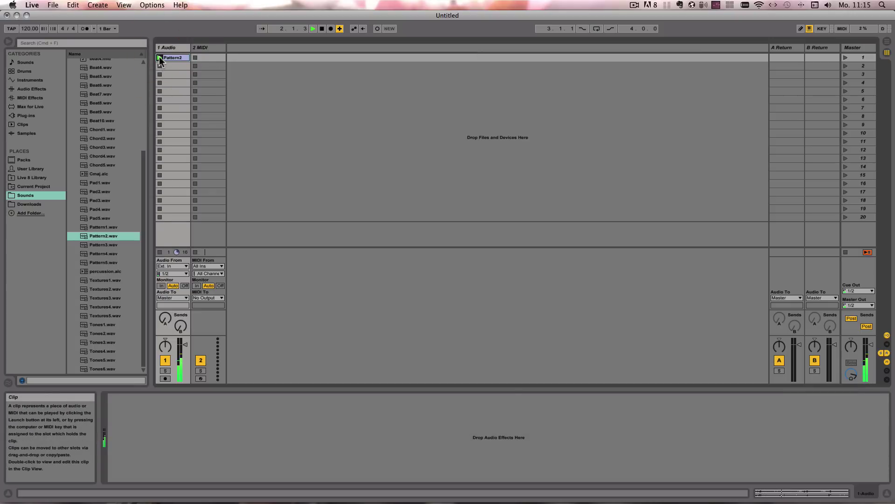
key(space)
click(159, 58)
key(space)
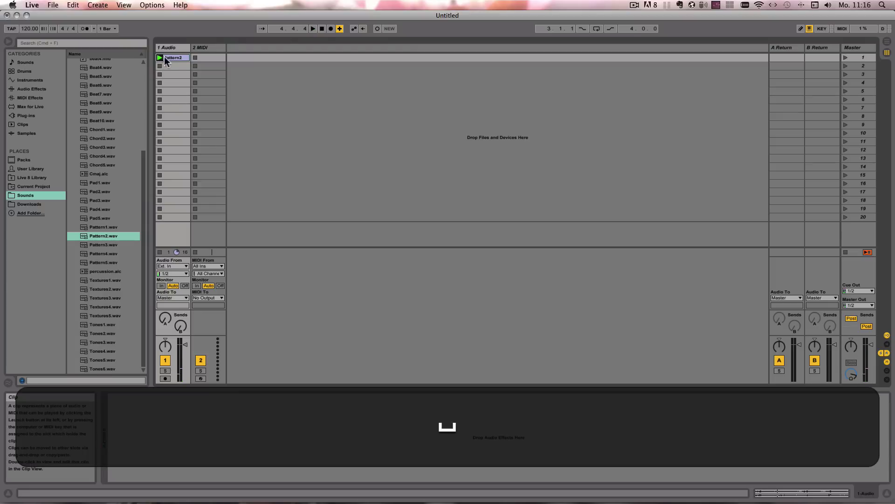
double_click(175, 59)
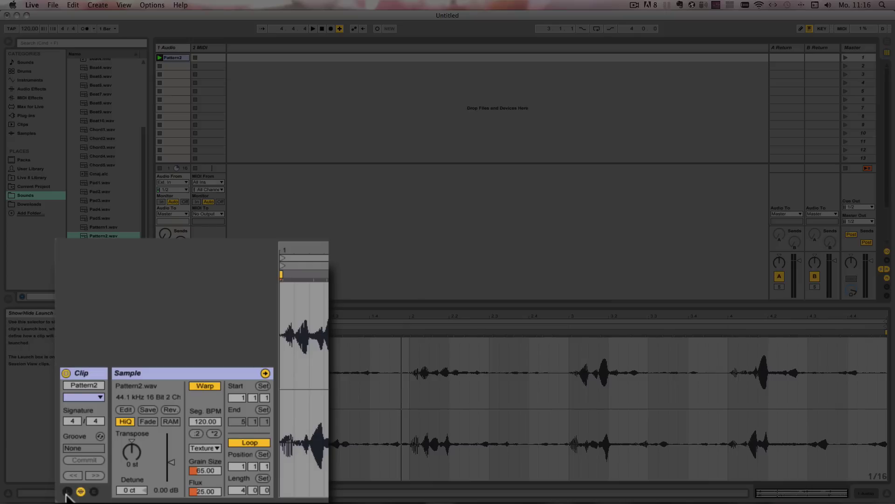
- Set Pattern2's launch quantization to None, then test it with a play and stop
click(68, 491)
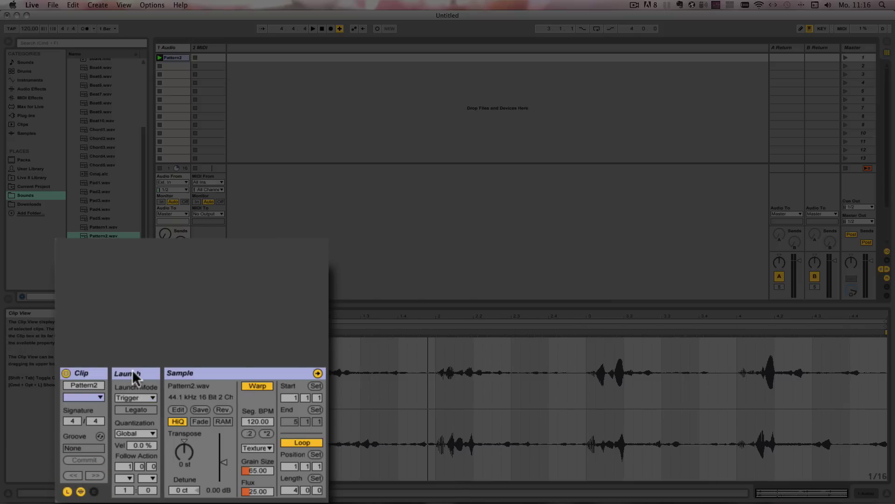
click(140, 433)
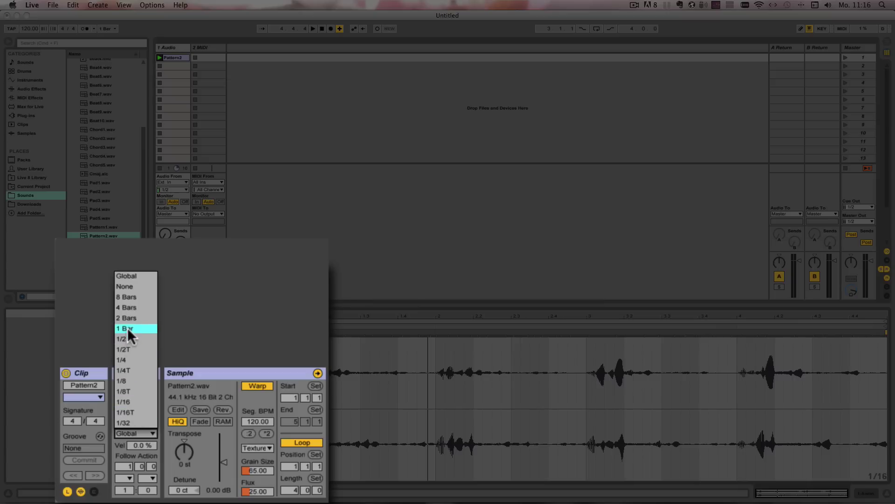
click(128, 286)
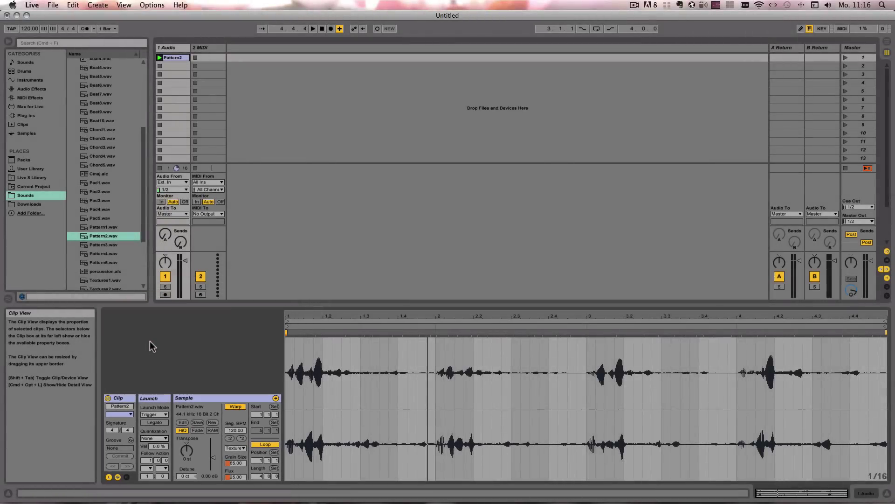
key(space)
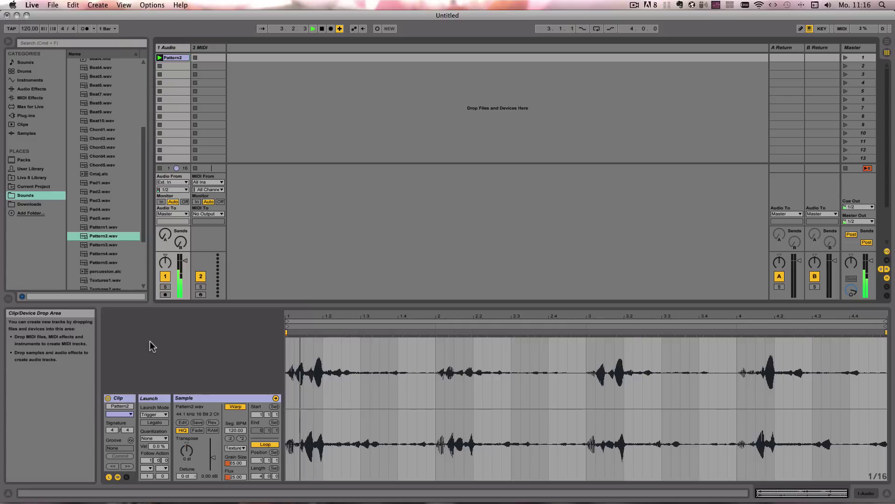
key(space)
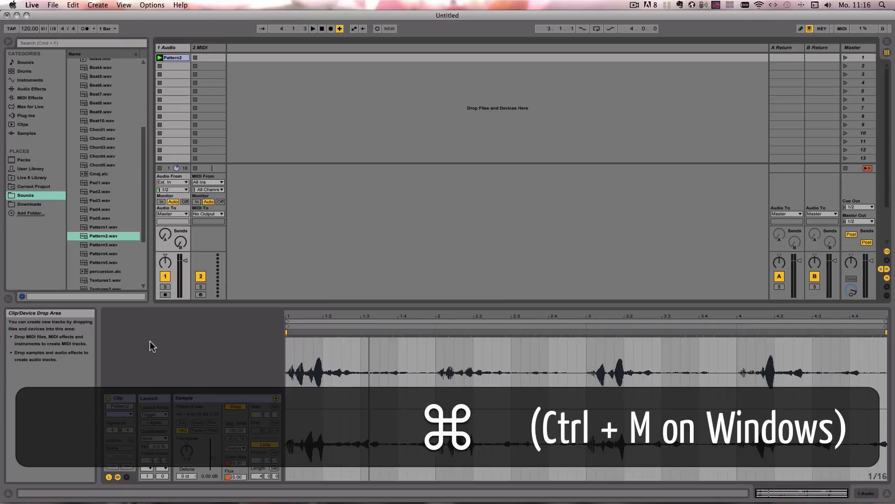
- Replace the slot mapping with Notes C2:C2:C4, test playback, and re-enter map mode
key(super+m)
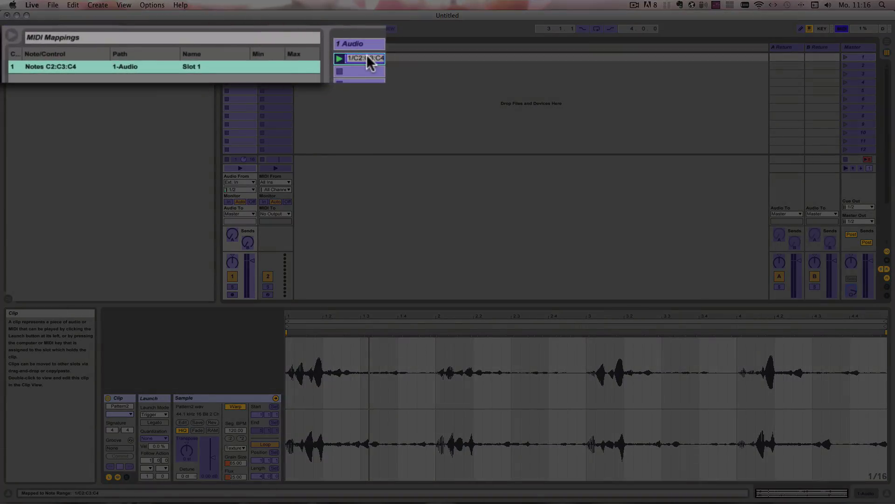
key(BackSpace)
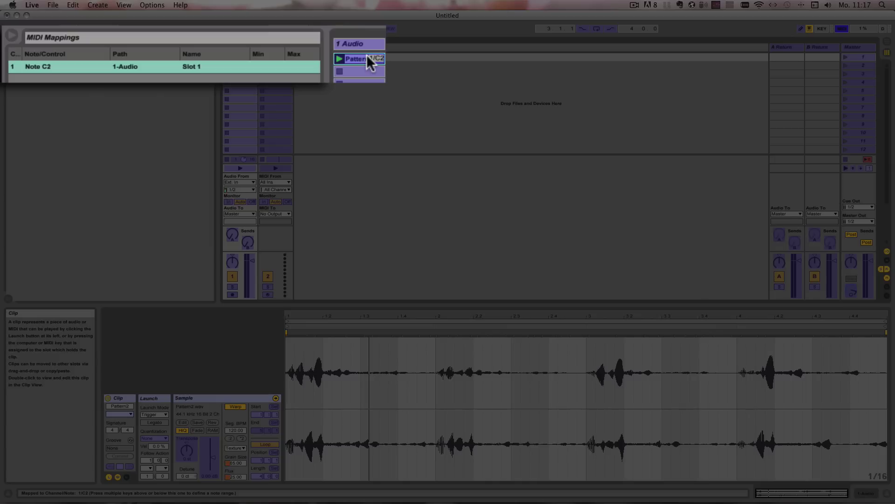
key(super+m)
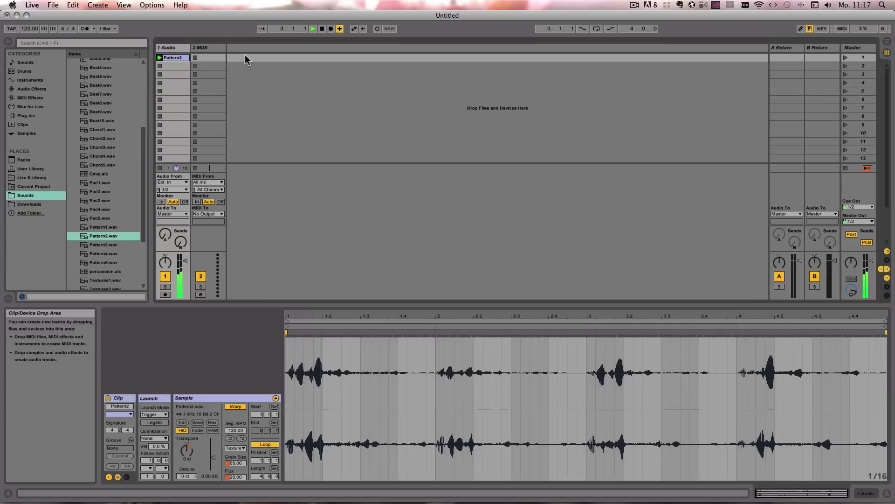
key(space)
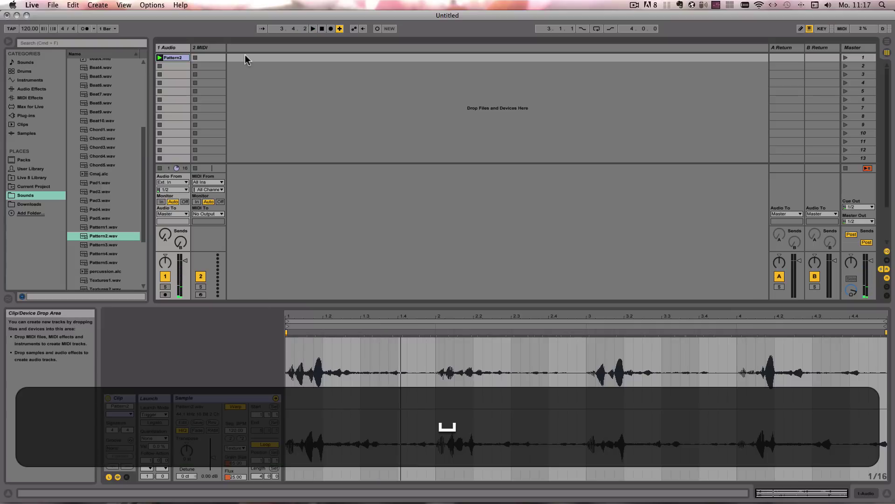
key(super+m)
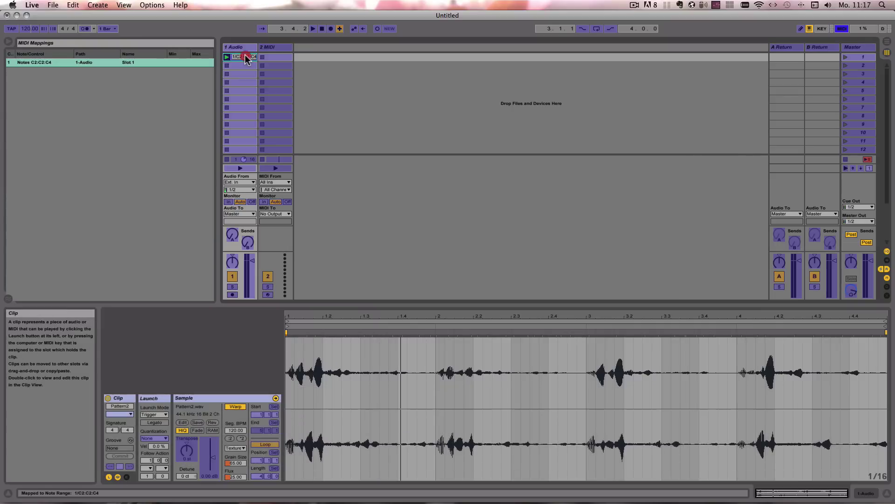
- Delete the old mapping, remap the first slot to Notes C2:C4:C4, and exit map mode
key(BackSpace)
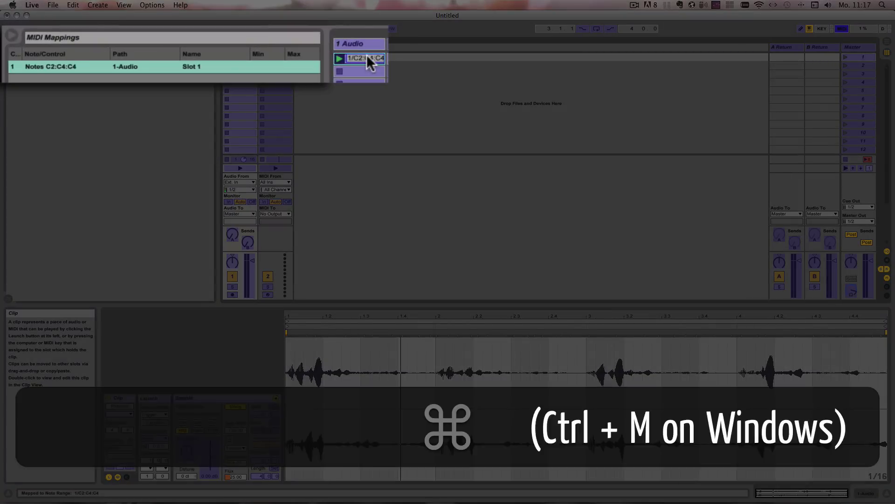
key(super+m)
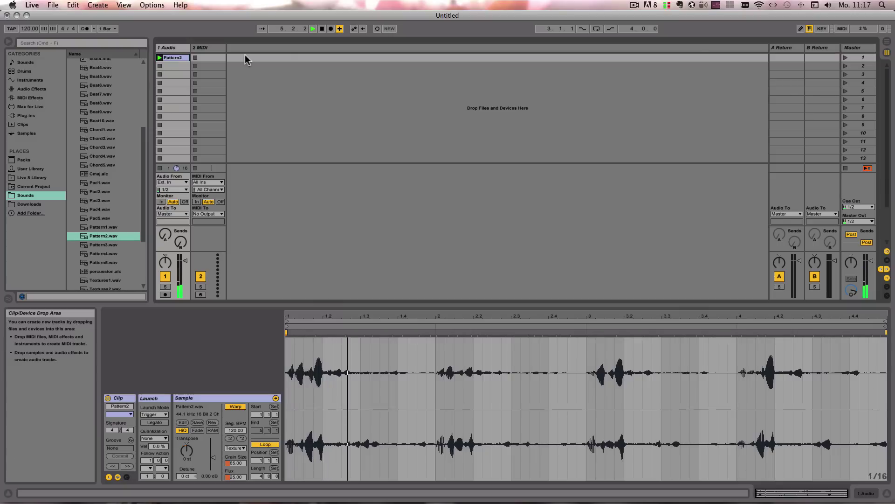
- Stop playback and disable Warp on Pattern2, leaving warp mode at Texture
key(space)
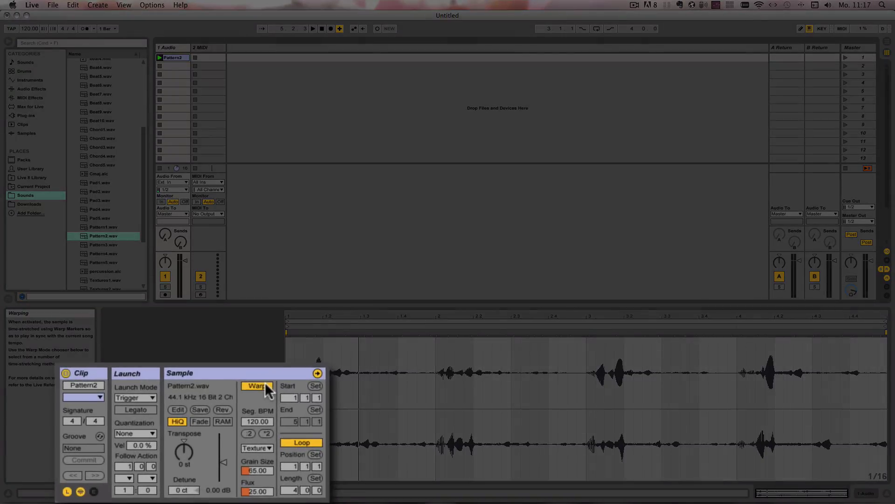
click(253, 447)
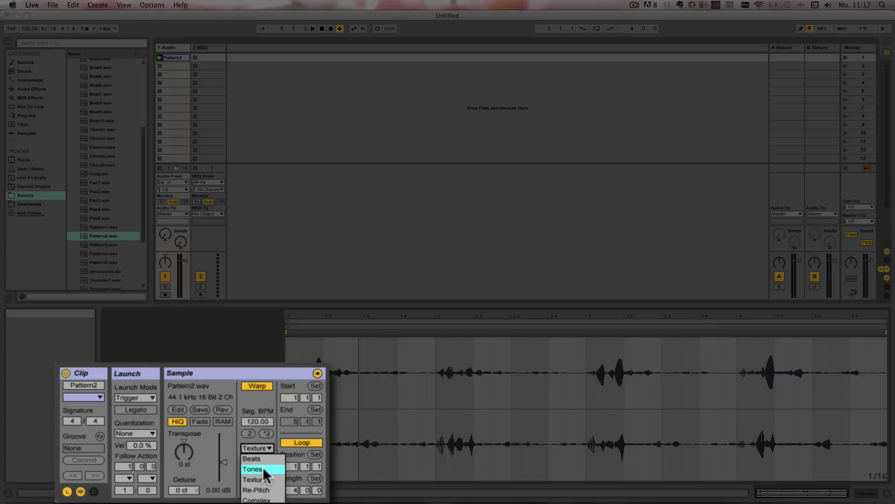
click(253, 395)
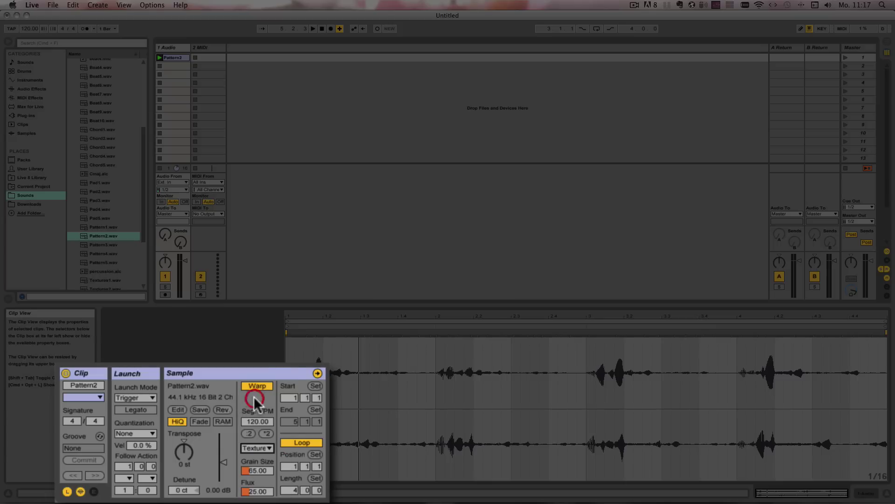
click(254, 384)
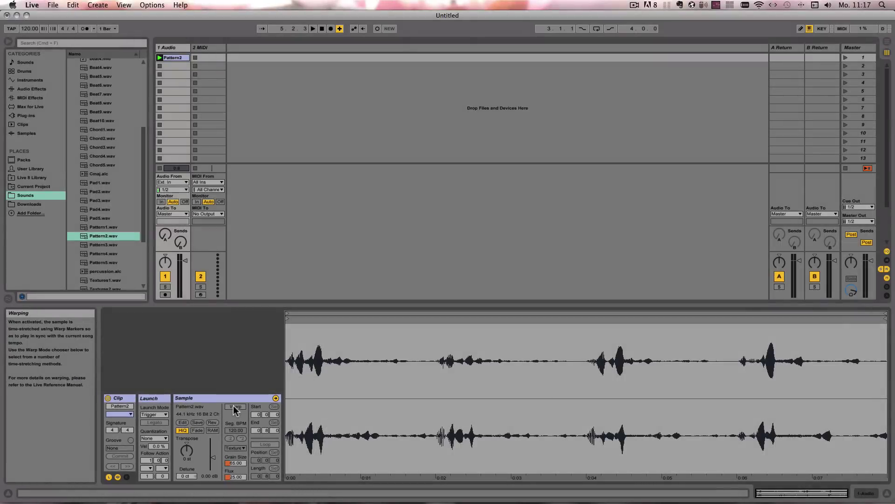
- Start playback of the unwarped Pattern2 clip
key(space)
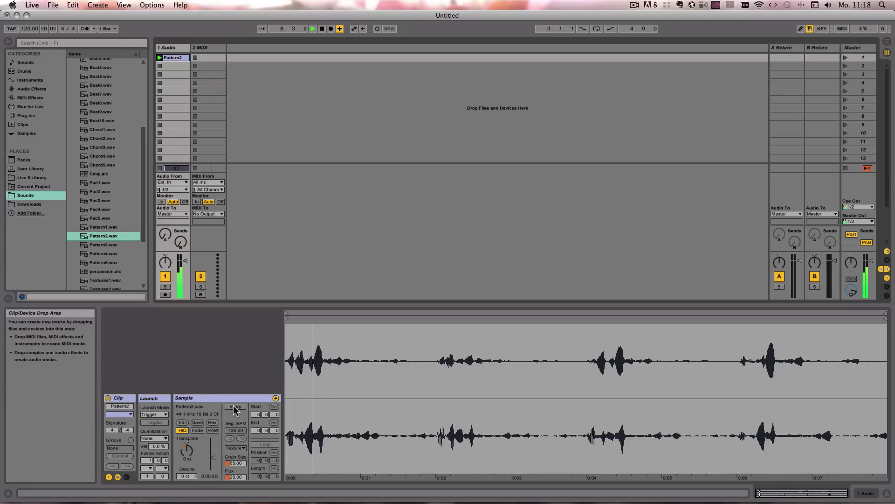
- Re-enable Warp on Pattern2 and remap its slot to Notes C2:C3:C4
key(space)
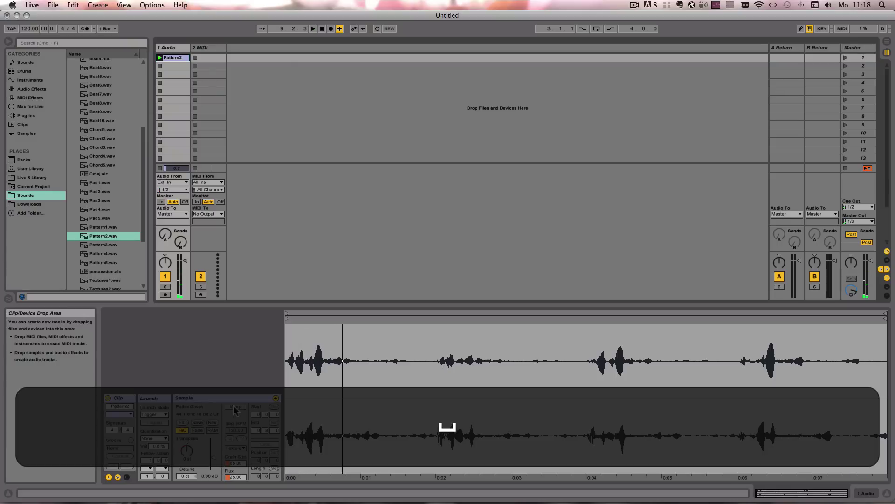
click(231, 406)
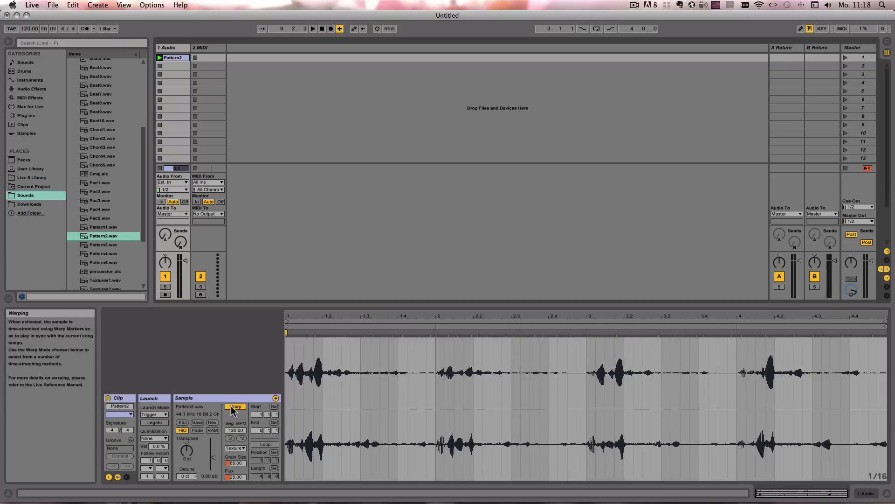
key(super+m)
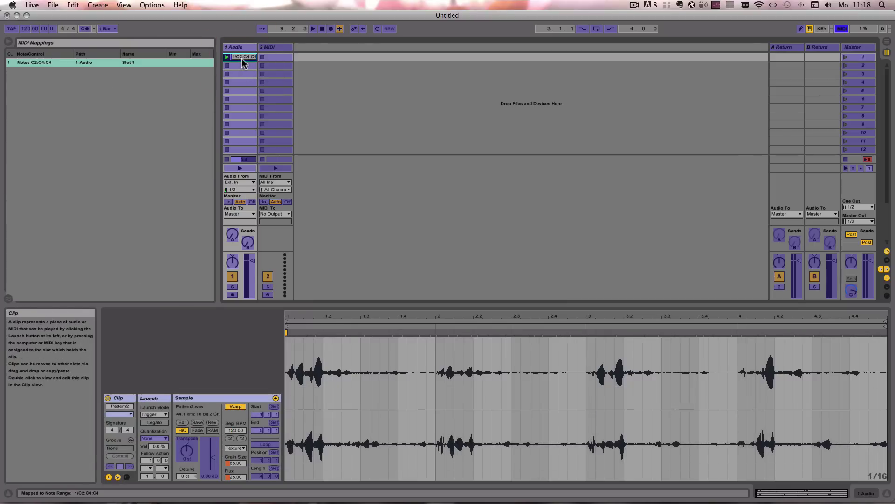
key(BackSpace)
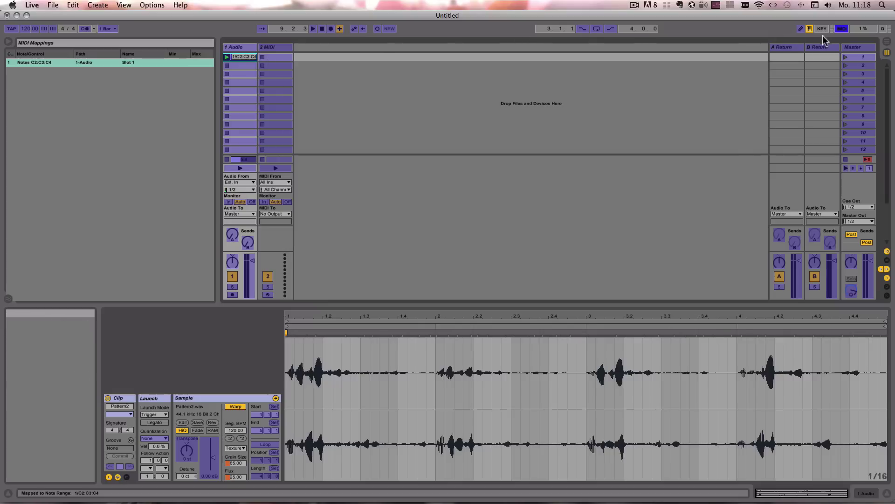
key(super+m)
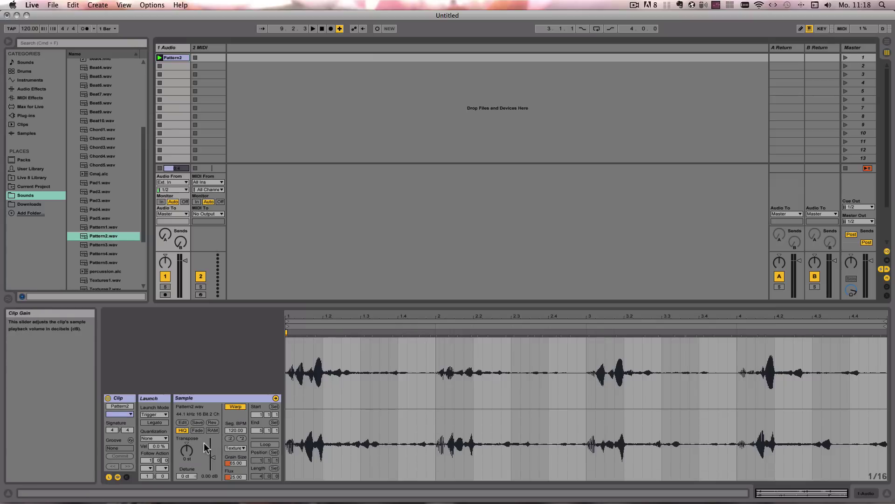
key(space)
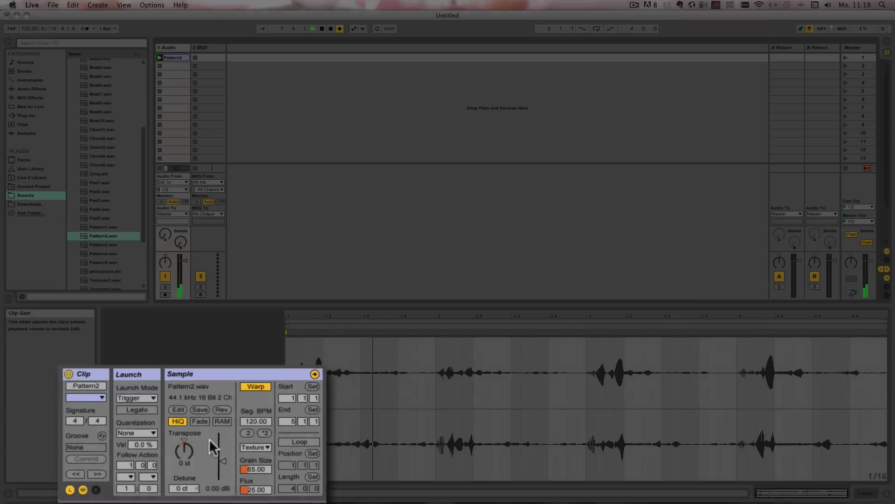
key(space)
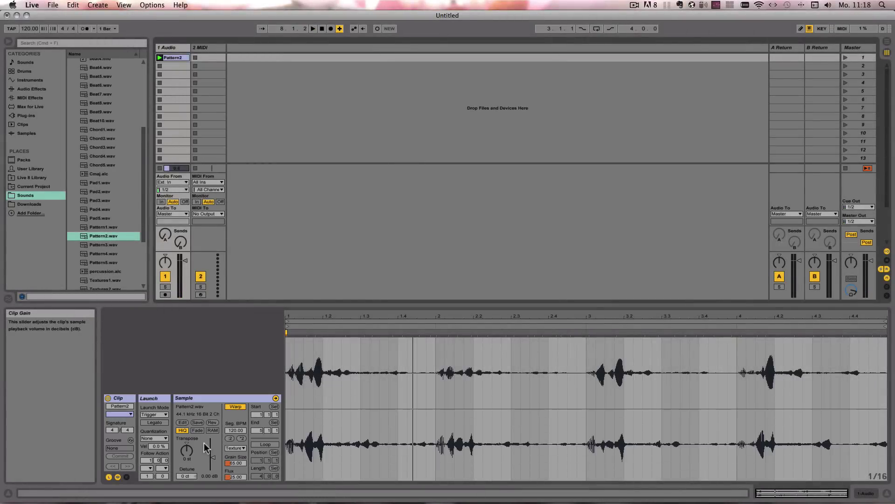
- Set the count-in to 1 Bar and turn on the metronome
click(112, 29)
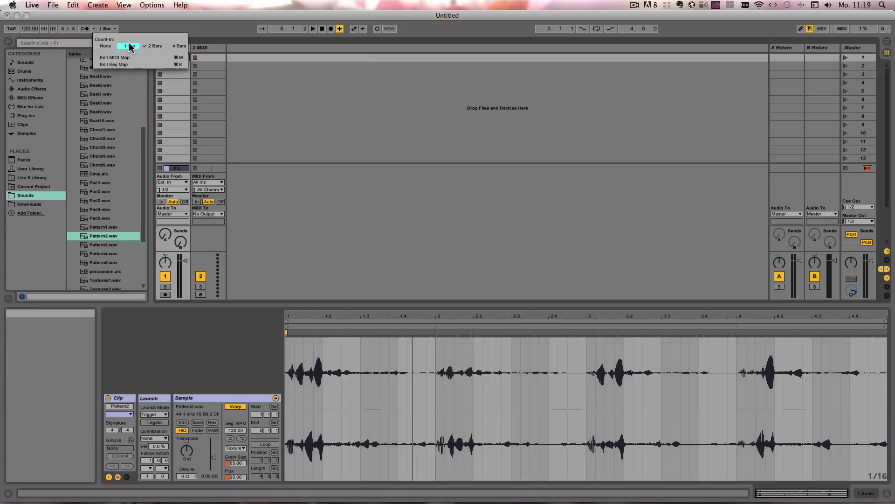
click(130, 47)
click(85, 30)
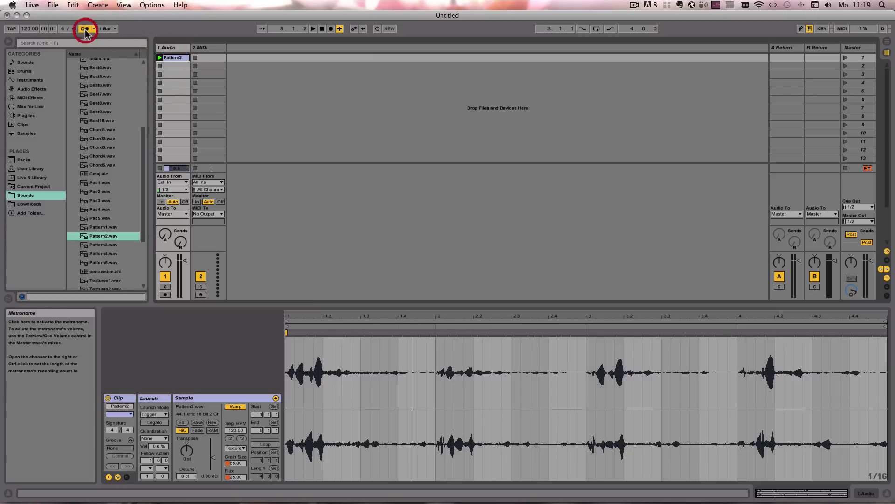
- Record a Pattern2 performance into the Arrangement, stop, and show the Arrangement View
click(331, 29)
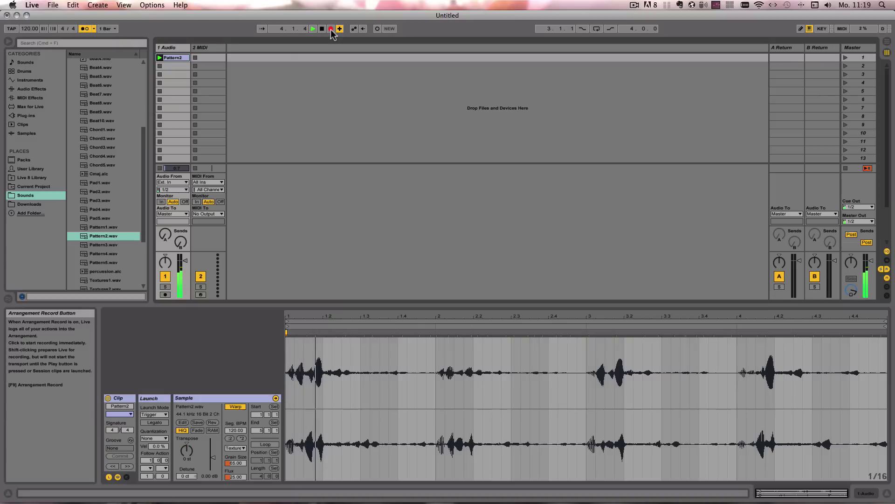
key(space)
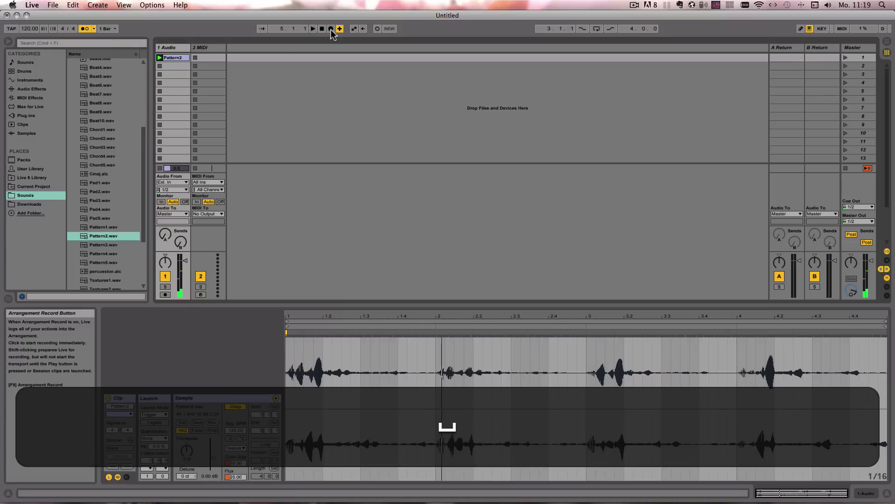
key(Tab)
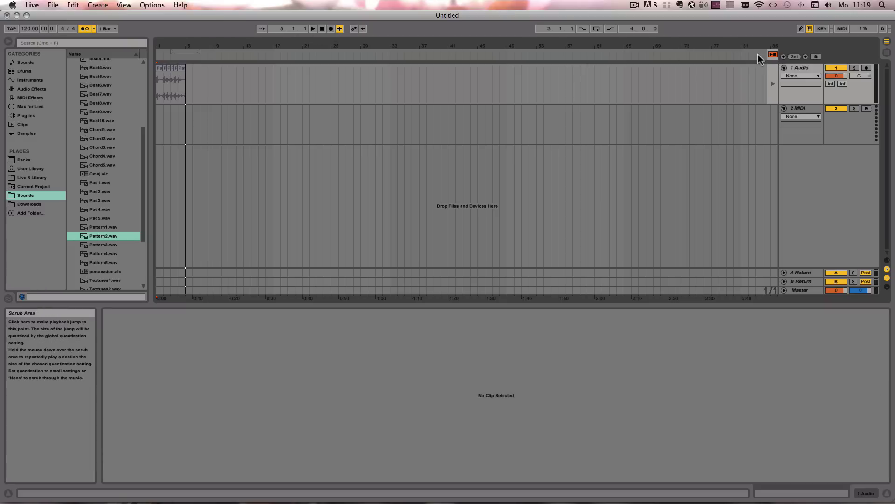
- Hand playback back to the Arrangement and play the recorded performance, zooming in on the clips
click(773, 54)
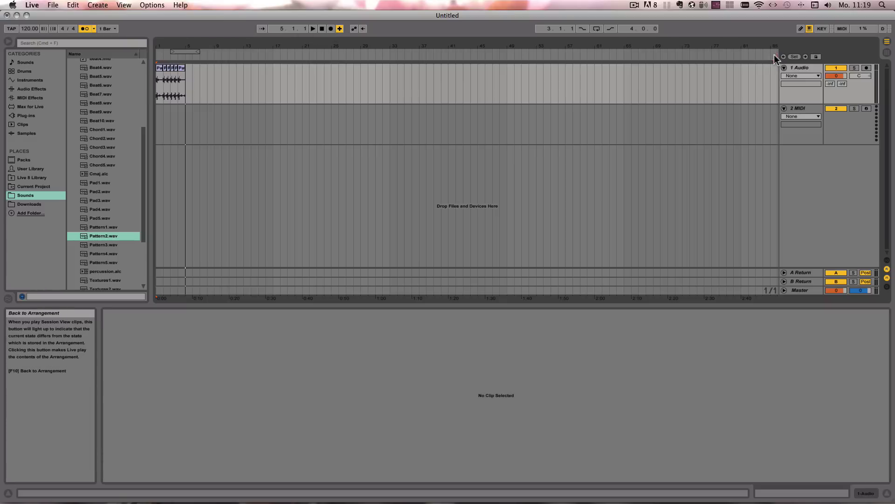
click(313, 29)
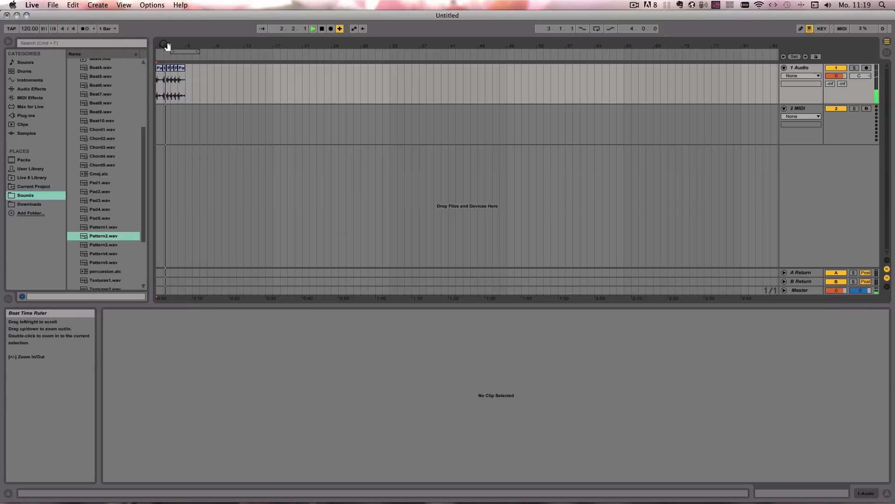
drag(164, 46, 174, 69)
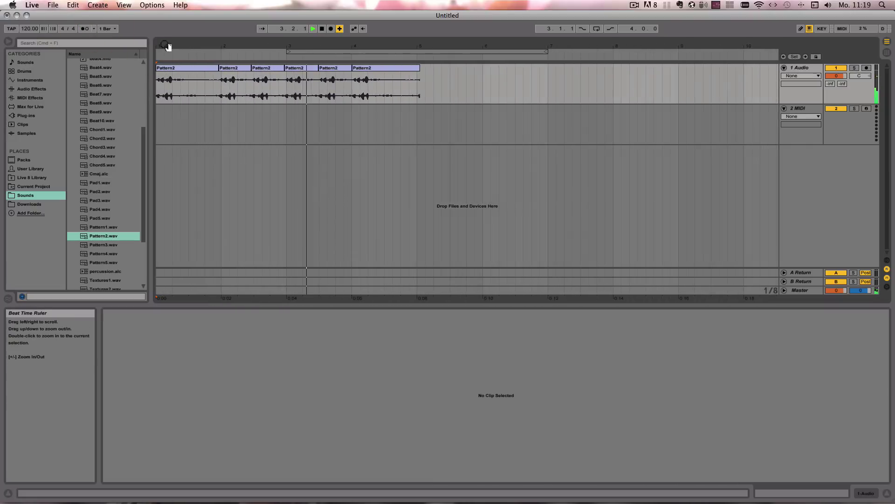
key(space)
- Check the Transpose of each of the six recorded Pattern2 clips, then return to Session view
click(174, 69)
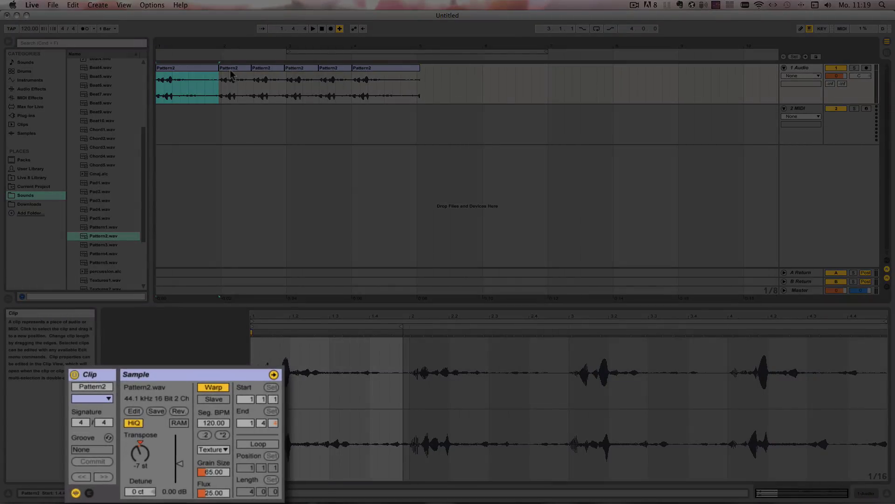
click(230, 69)
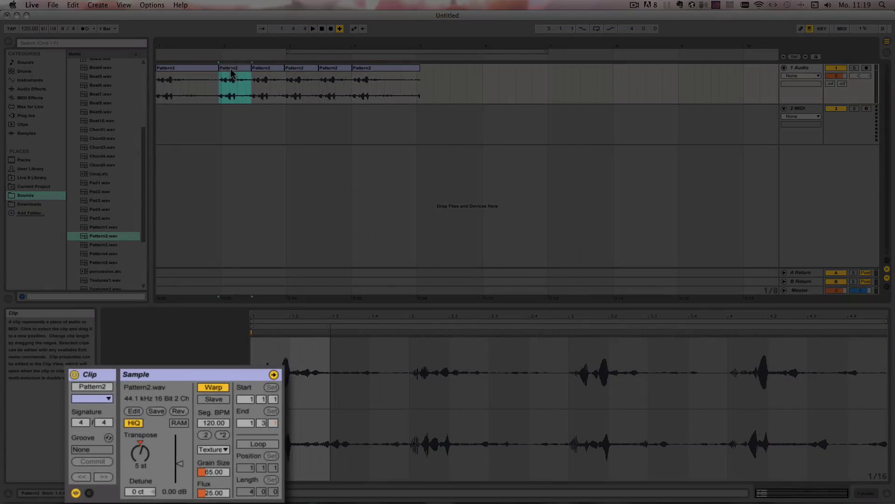
click(261, 68)
click(299, 73)
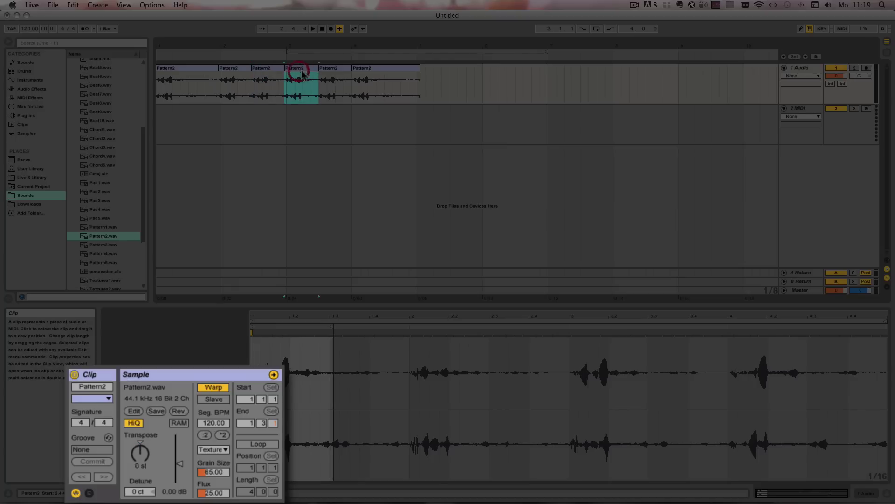
click(334, 71)
click(373, 73)
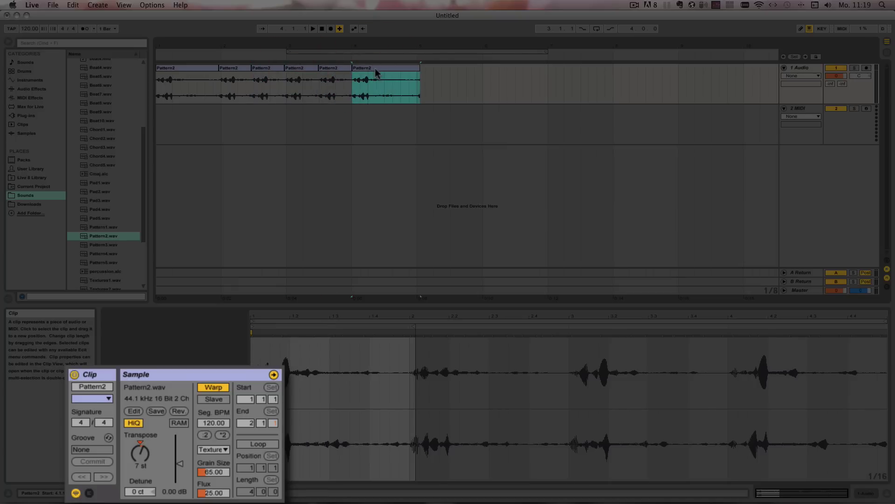
key(Tab)
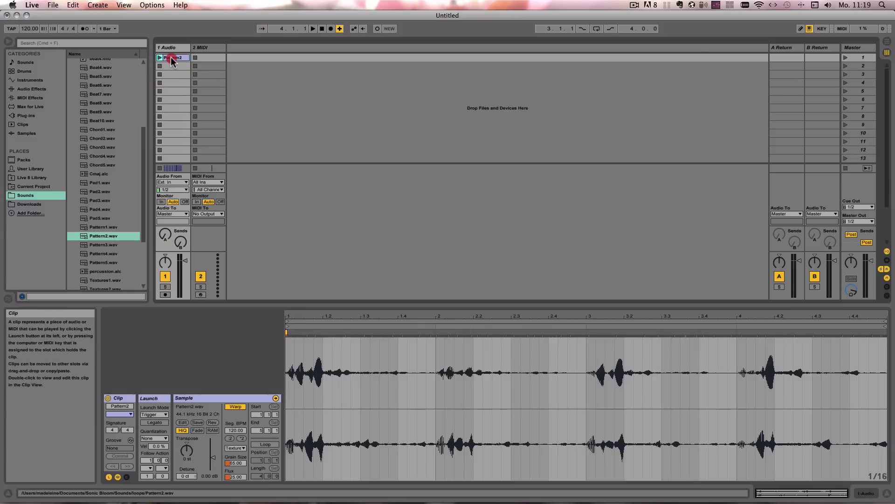
- Move Pattern2 to slot 2, drop Pattern1.wav into slot 1, and confirm its C2:C3:C4 note mapping
drag(171, 58, 173, 66)
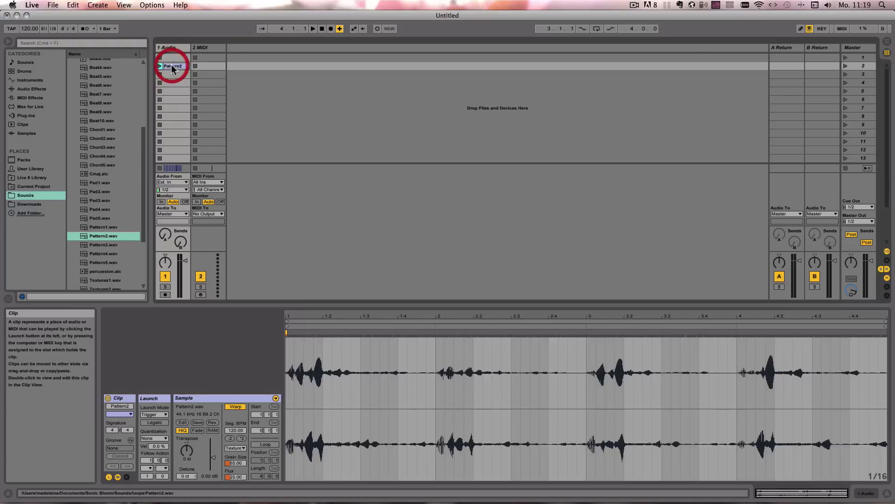
drag(90, 227, 178, 60)
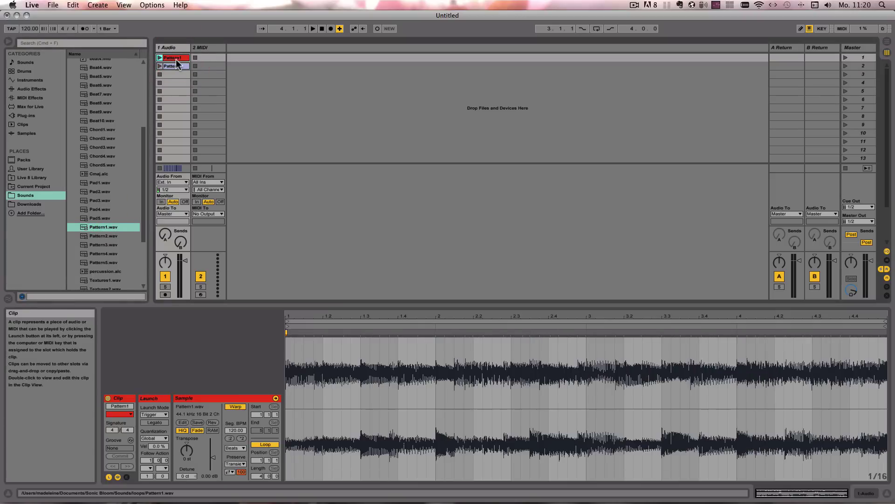
key(super)
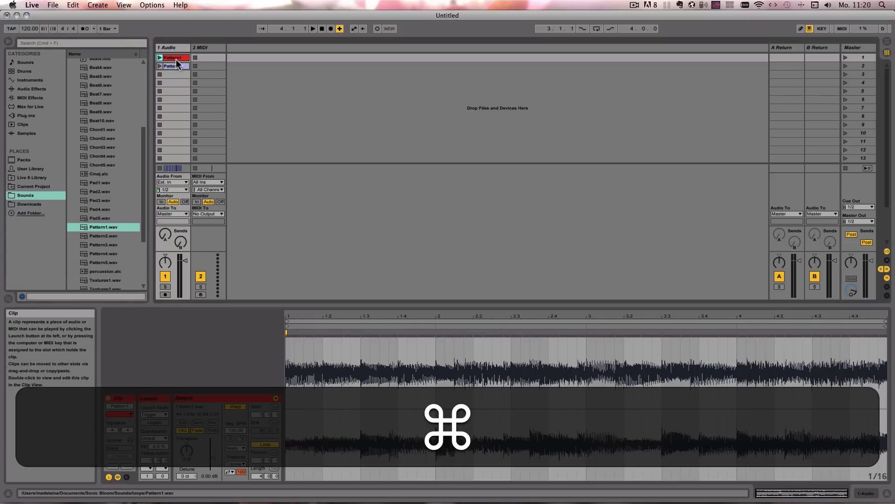
key(super+m)
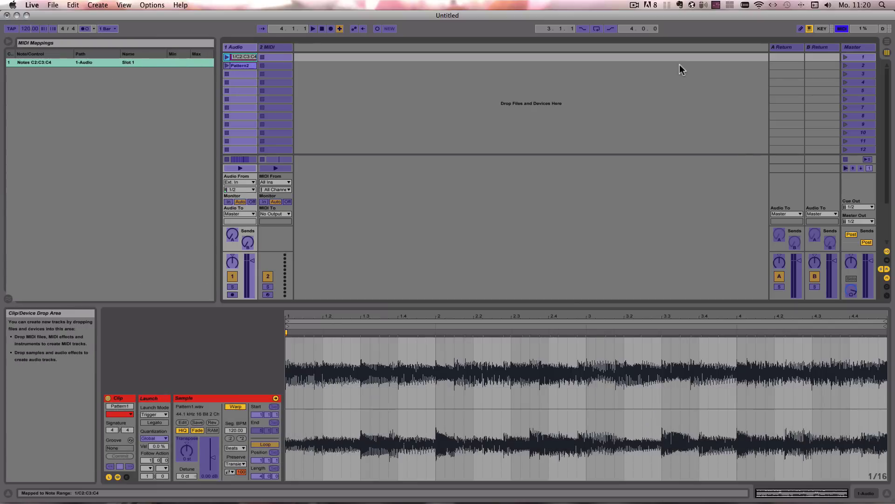
key(super+m)
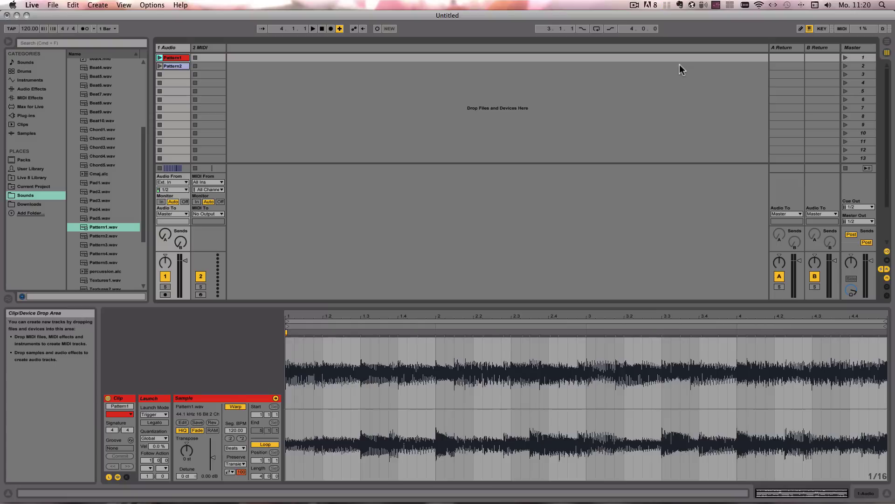
- While playing, change the Pattern1 clip's Launch Quantization from Global to None
key(space)
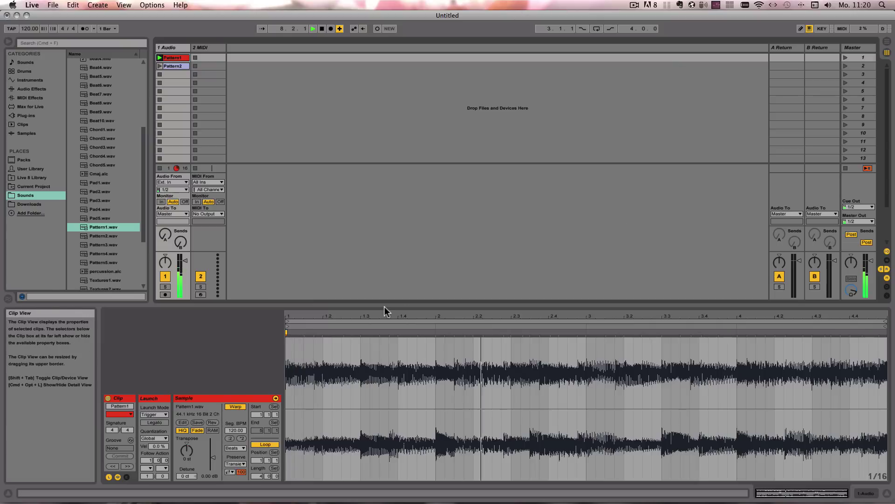
click(151, 440)
click(154, 341)
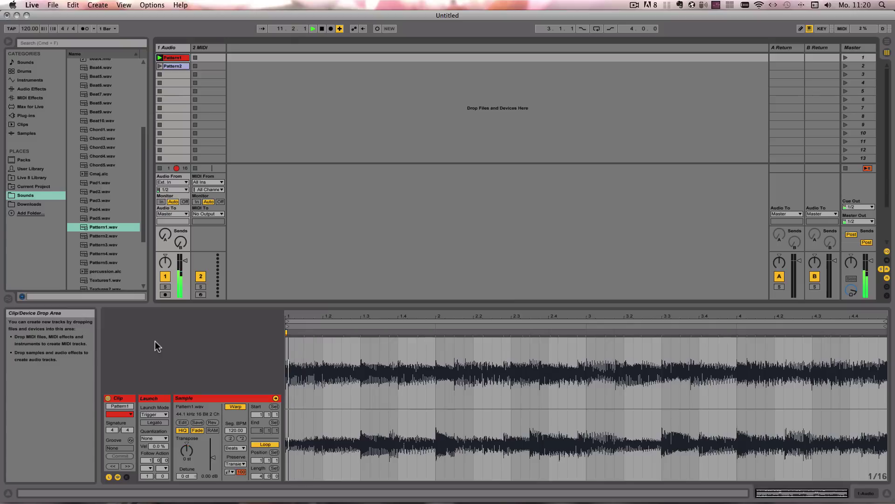
key(space)
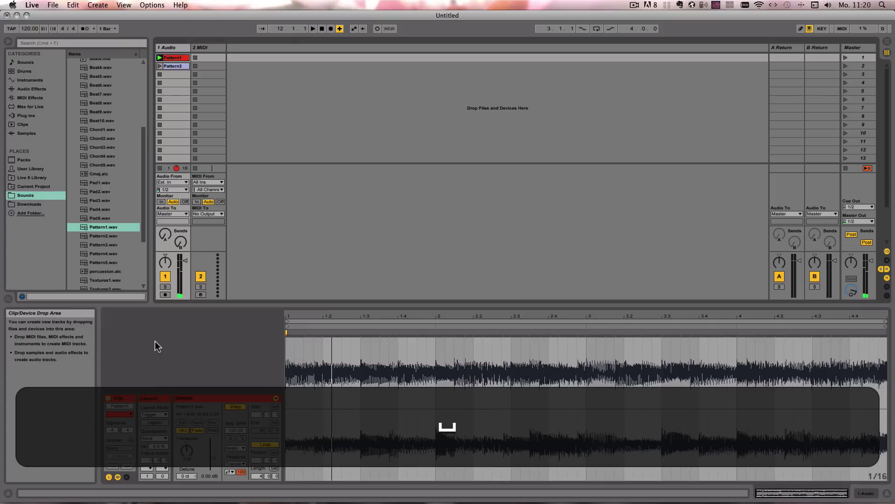